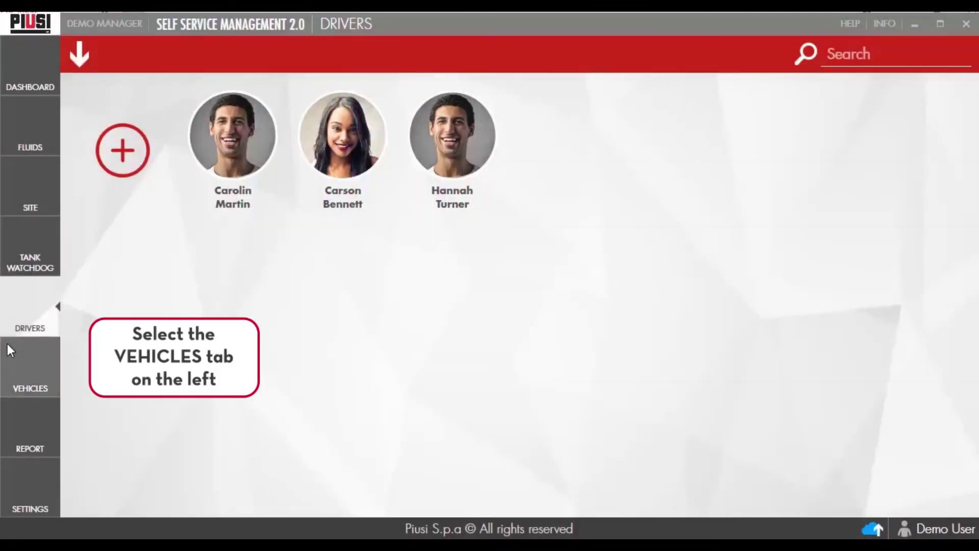
- Switch from the Drivers page to the VEHICLES list
left_click(21, 369)
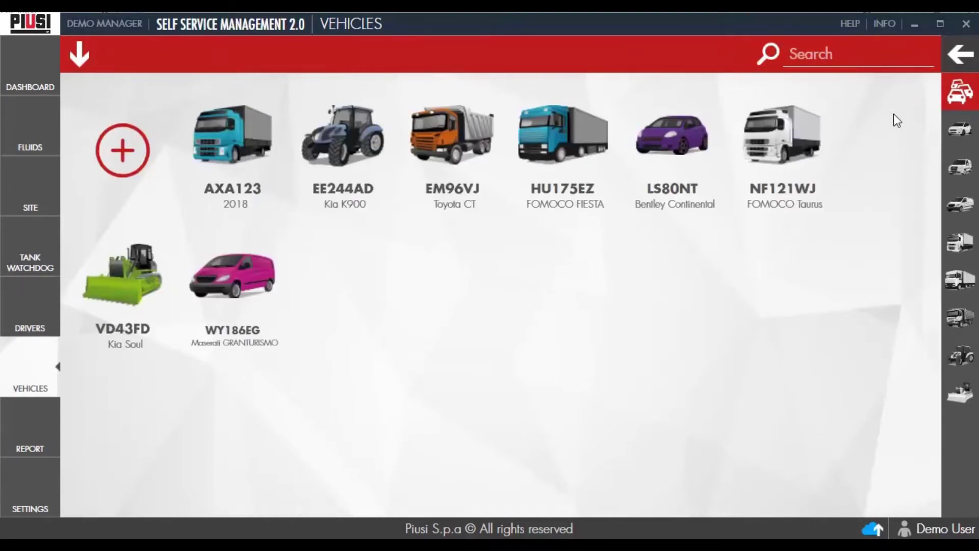
- Filter the vehicles to the Diesel Car category, leaving only LS80NT
left_click(958, 55)
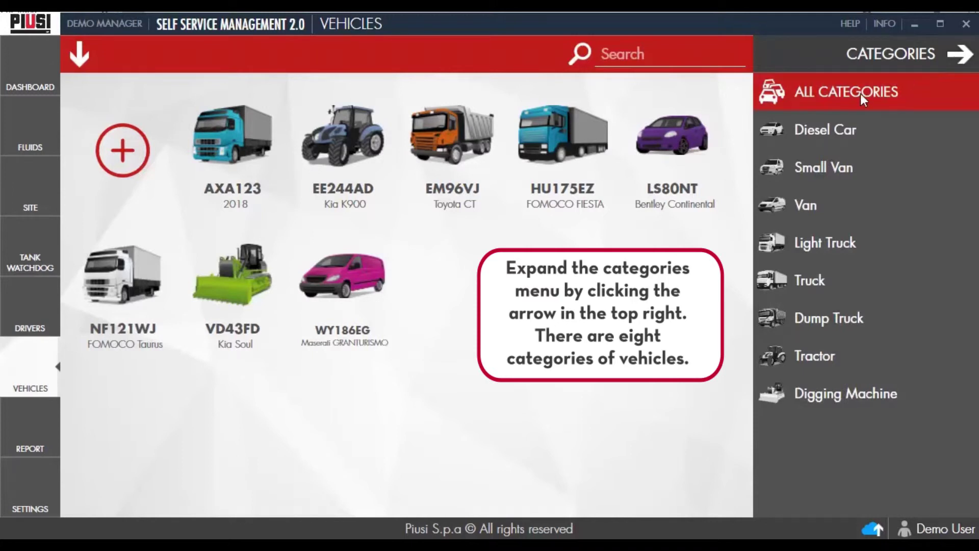
left_click(845, 133)
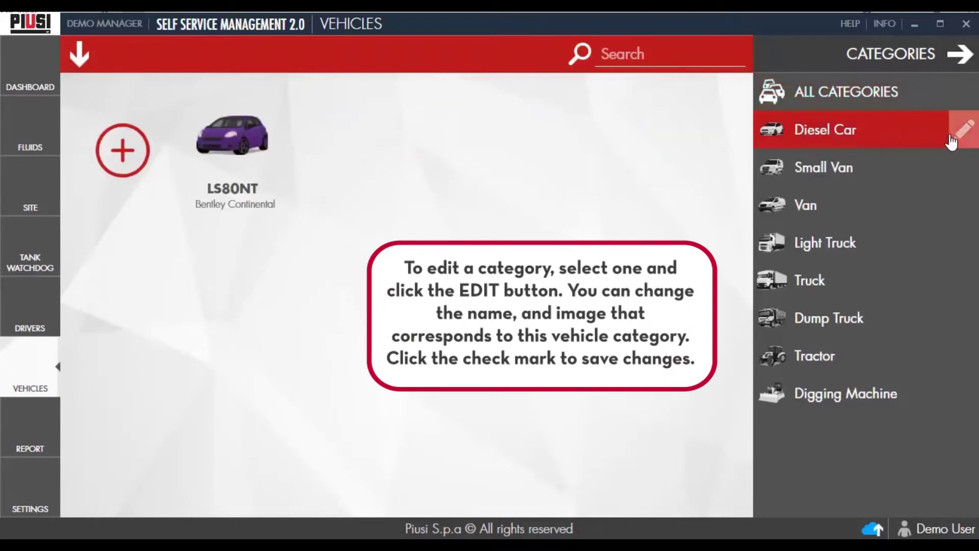
- Rename the Diesel Car category to 'Car' and start a new vehicle in it
left_click(963, 130)
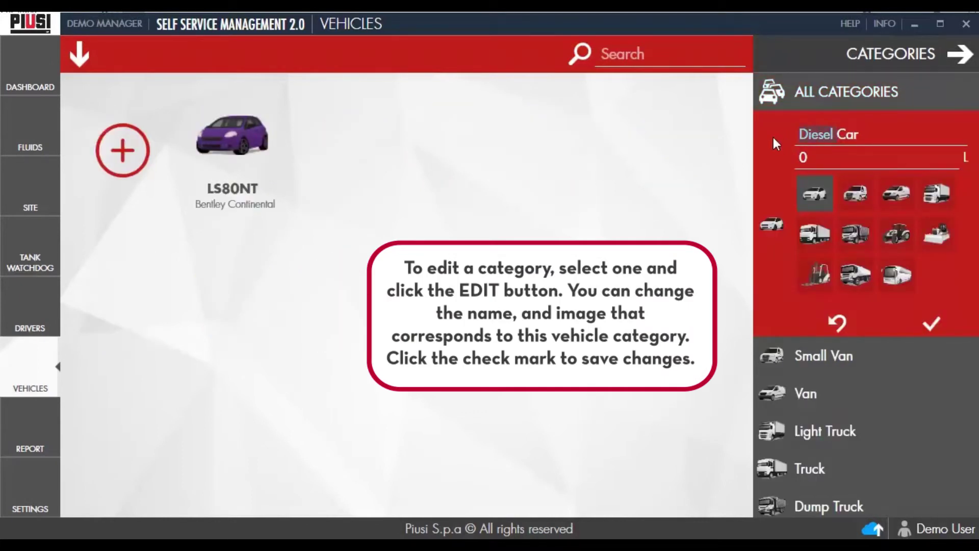
key("BackSpace")
key("BackSpace")
key("BackSpace")
key("BackSpace")
key("BackSpace")
key("BackSpace")
key("BackSpace")
left_click(926, 327)
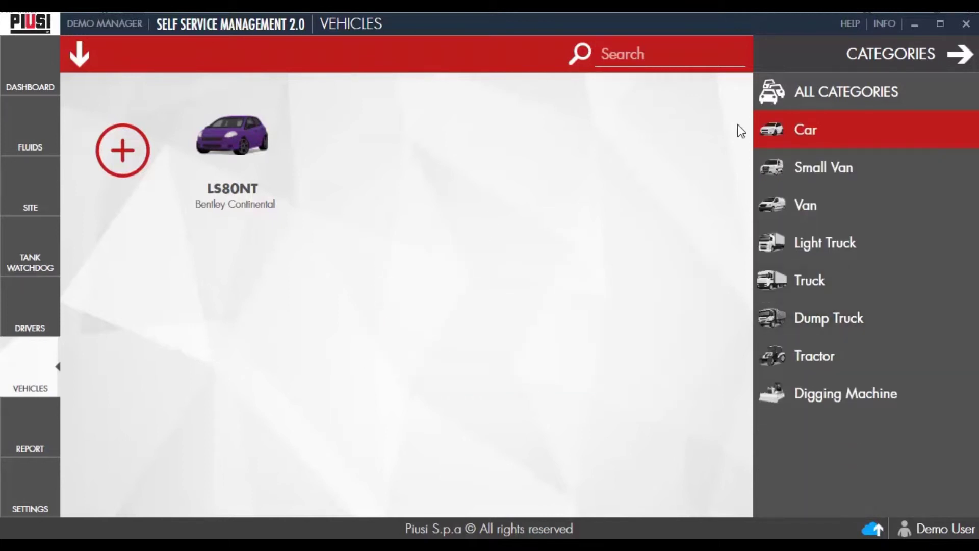
left_click(960, 54)
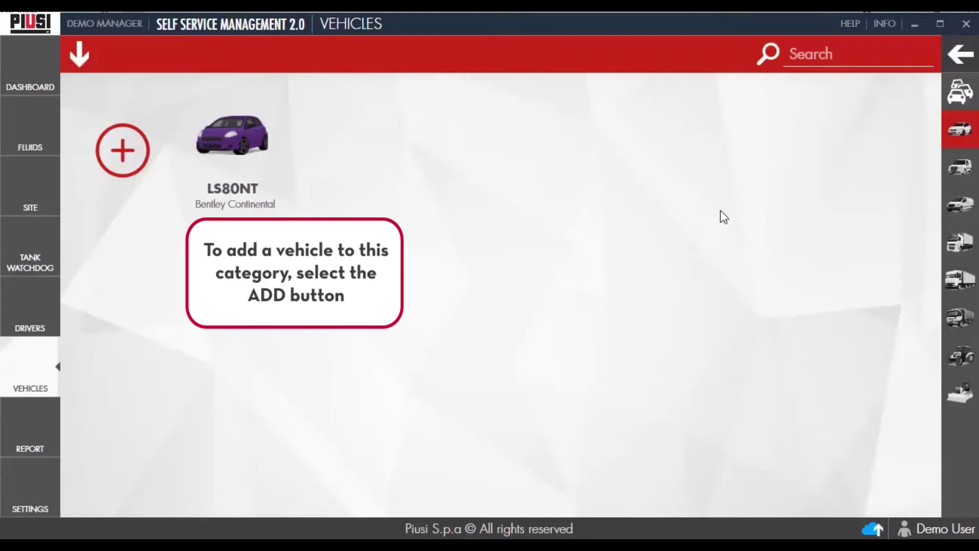
left_click(124, 158)
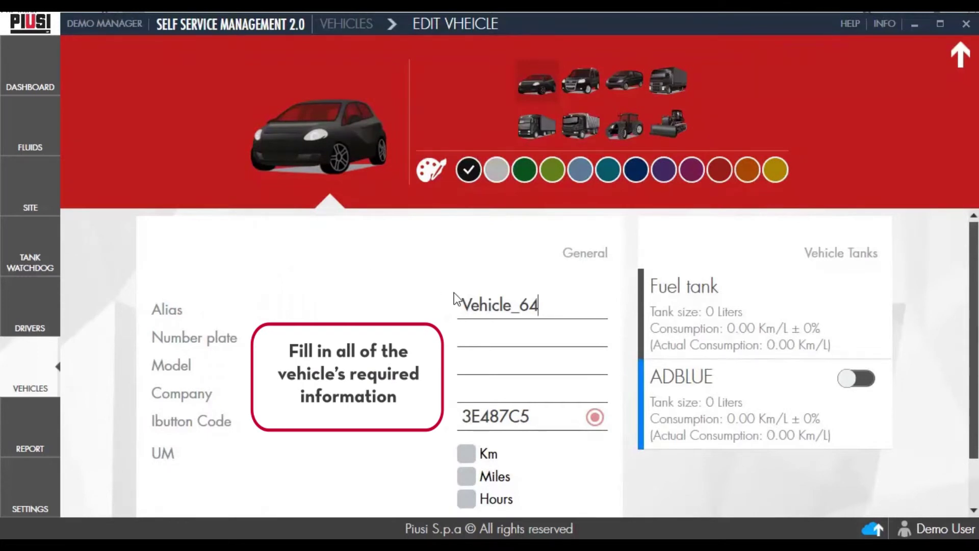
- Enter vehicle democar, plate ABN456, model vw tdi 2015, company piusi, its iButton code, in Km
type("democar")
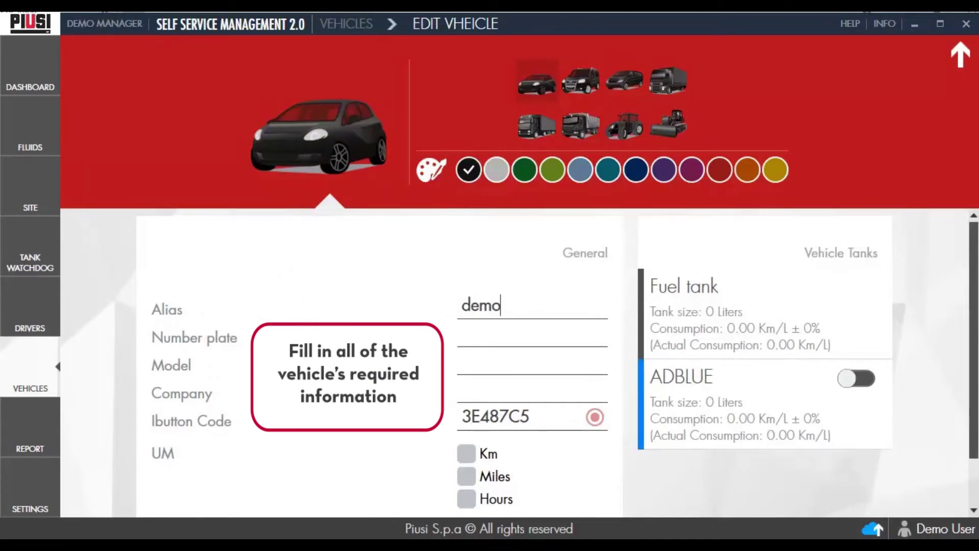
key("Tab")
type("ABN456")
key("Tab")
type("vw tdi 2015")
key("Tab")
type("piusi")
key("Tab")
type("BC21365")
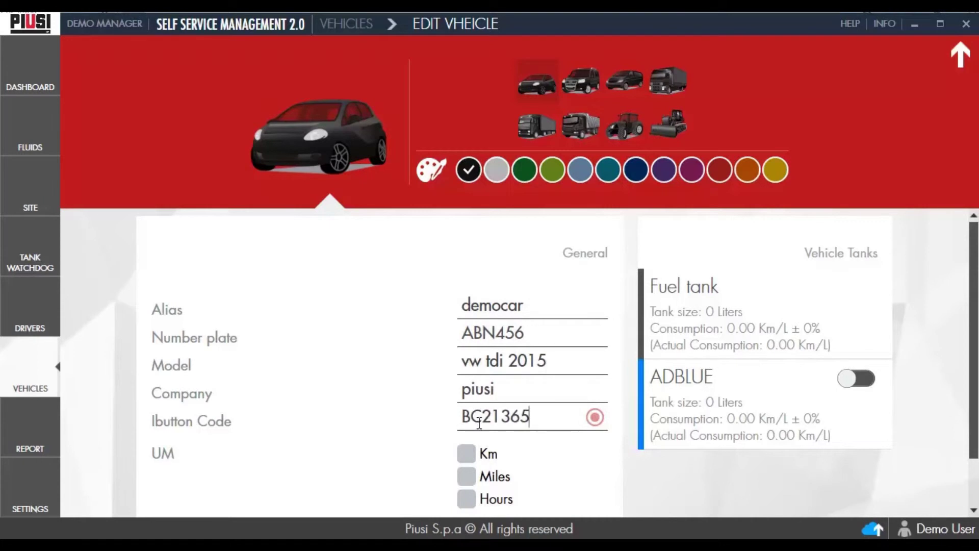
left_click(473, 460)
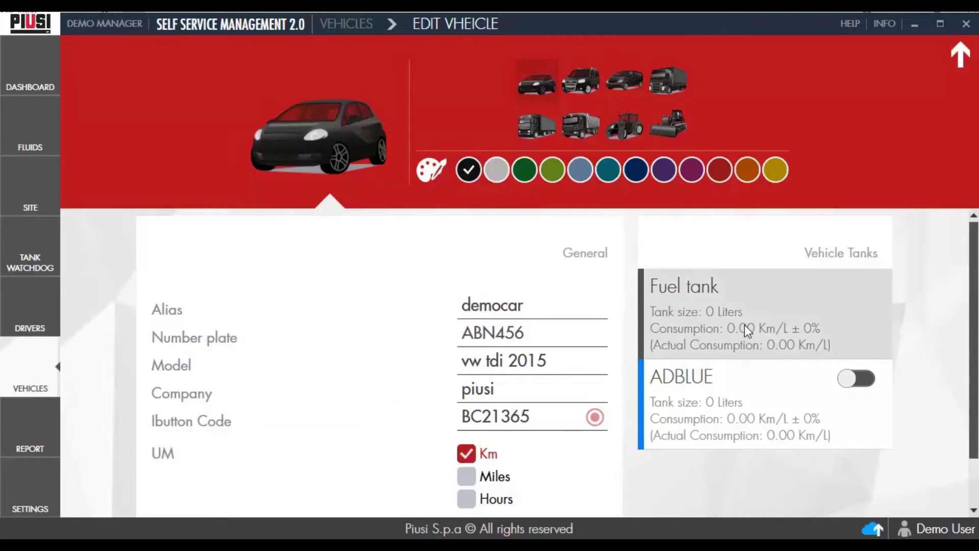
left_click(724, 329)
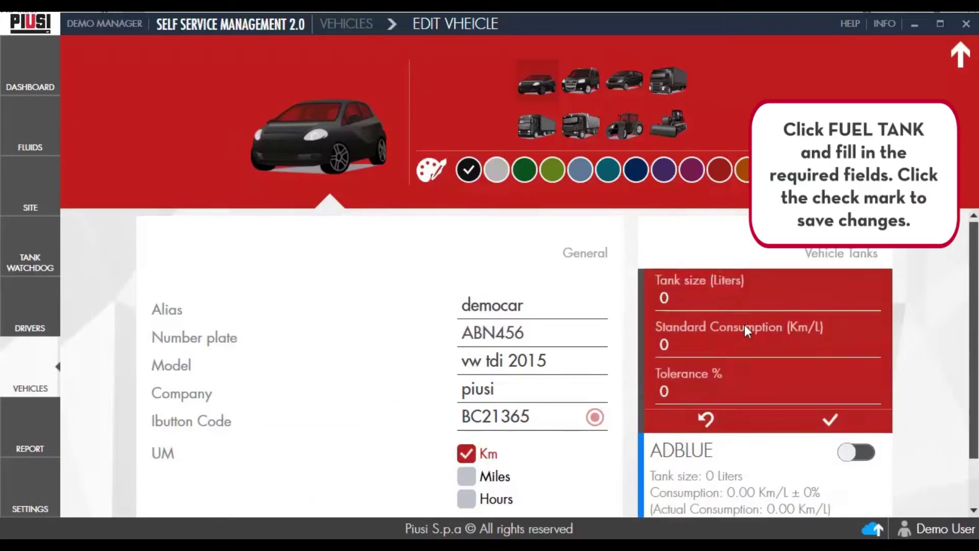
- Set the fuel tank to 50 litres, 20 Km/L standard consumption and 20% tolerance
left_click(715, 308)
key("BackSpace")
type("50")
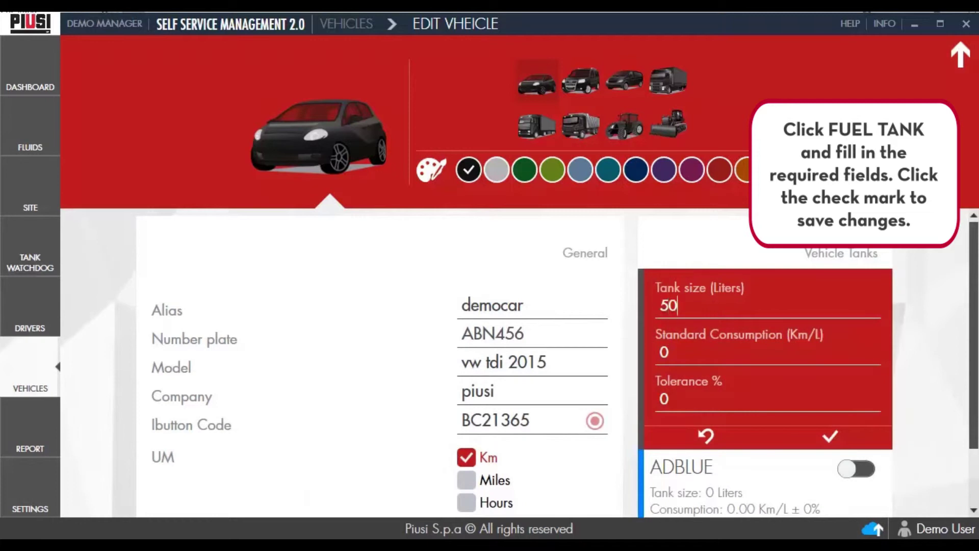
key("Tab")
key("BackSpace")
type("20")
key("Tab")
key("BackSpace")
type("20")
left_click(810, 433)
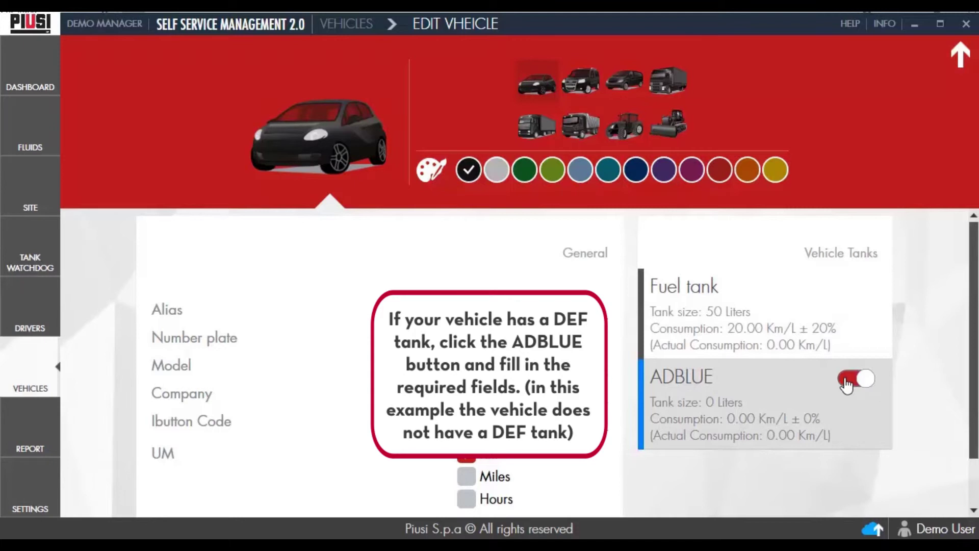
- Open the ADBLUE tank settings and cancel them, leaving ADBLUE switched off
left_click(752, 415)
scroll(739, 444, "down", 2)
left_click(708, 459)
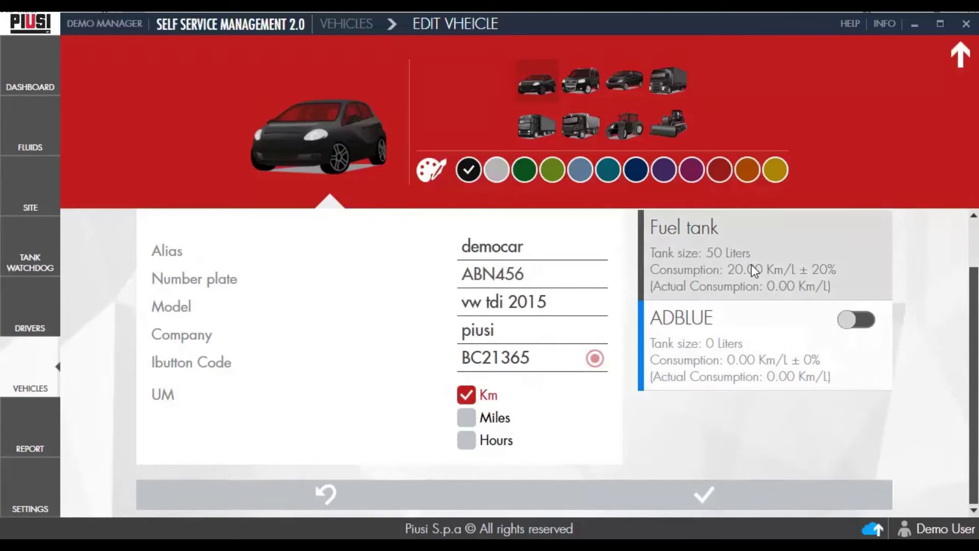
- Save vehicle ABN456 to the vehicles list and switch to the Drivers list
left_click(705, 492)
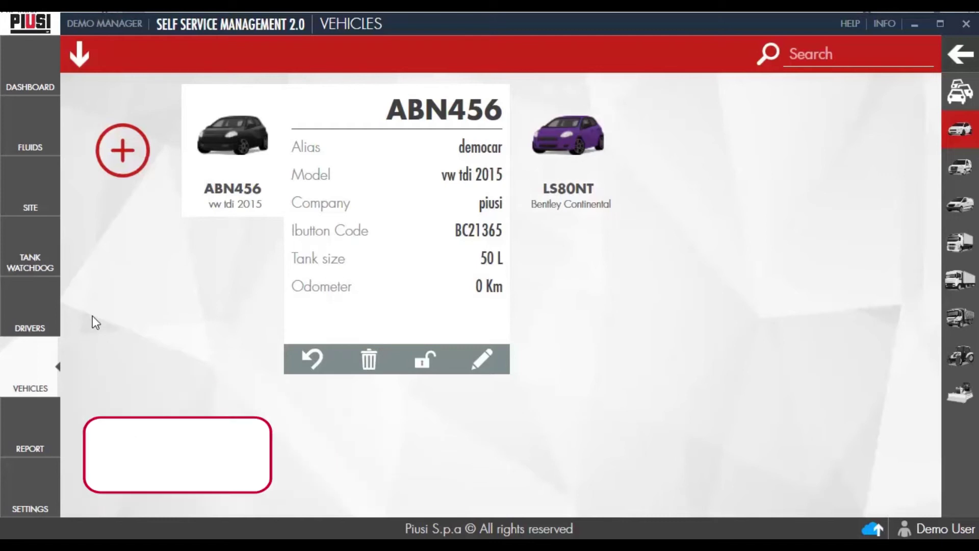
left_click(44, 312)
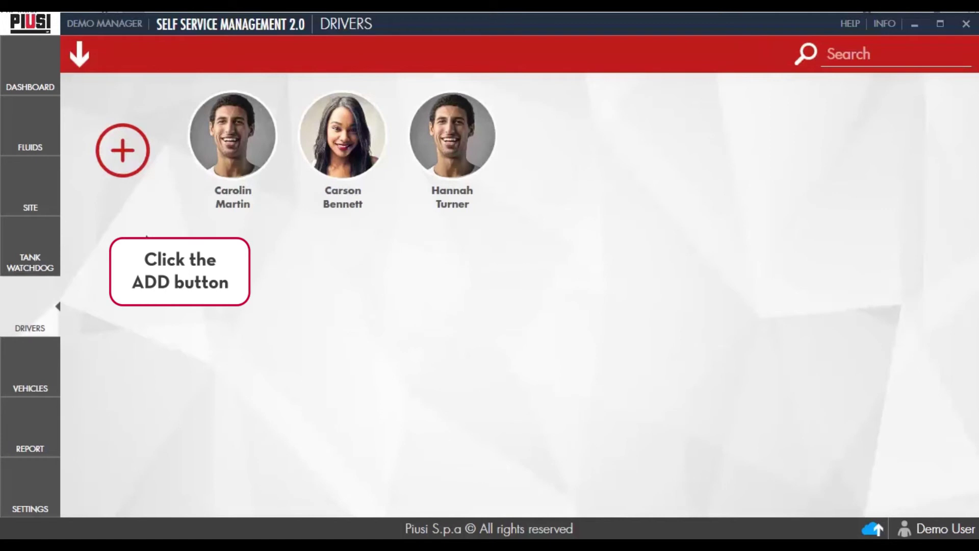
- Add a new driver with a MONTHLY 500 L dispense limit and the alarm at 75%
left_click(120, 164)
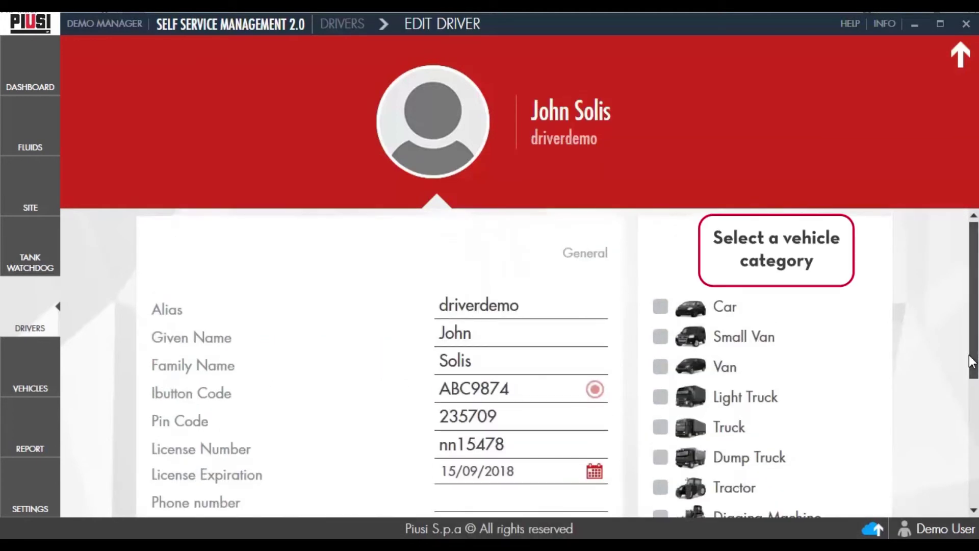
left_click_drag(970, 362, 970, 494)
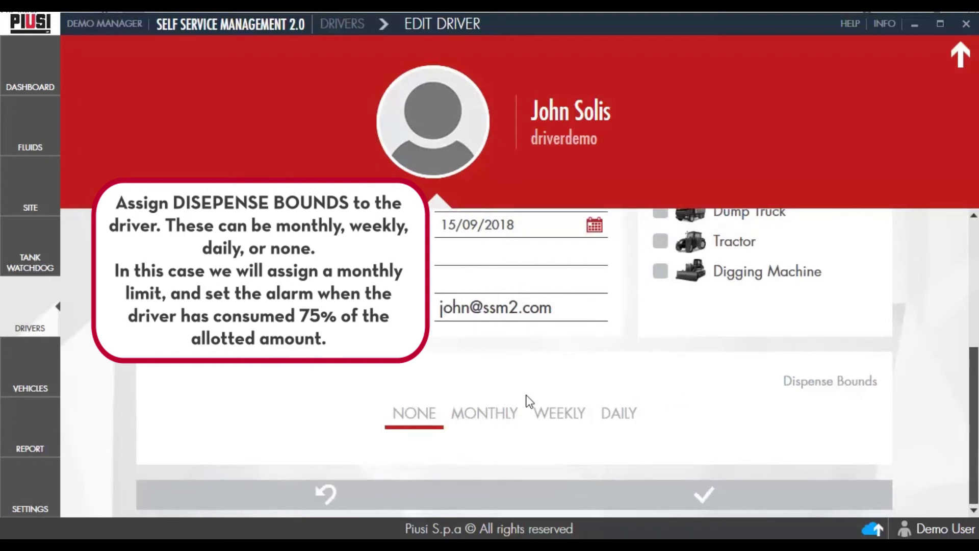
left_click(480, 413)
type("00")
left_click_drag(730, 417, 699, 418)
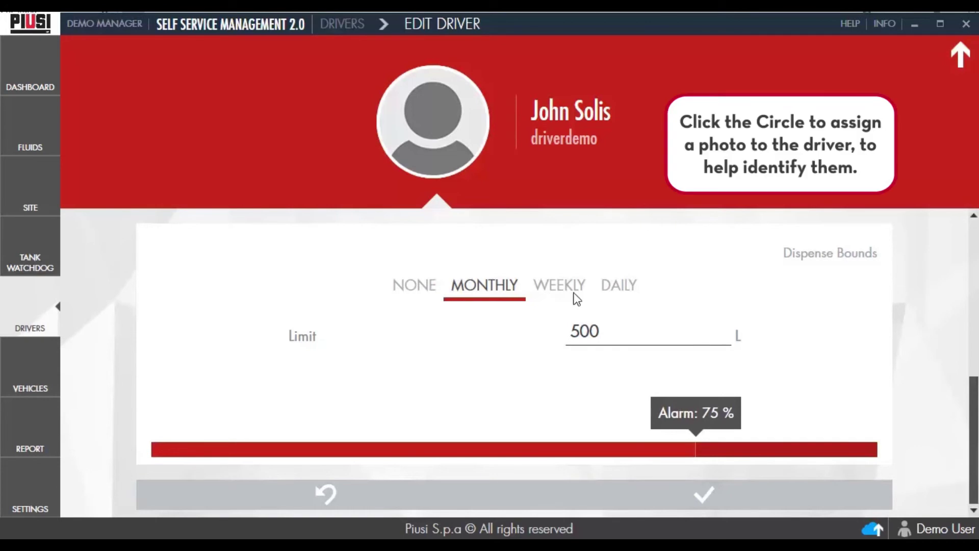
- Attach the Driver image as the profile photo and save the new driver
left_click(449, 141)
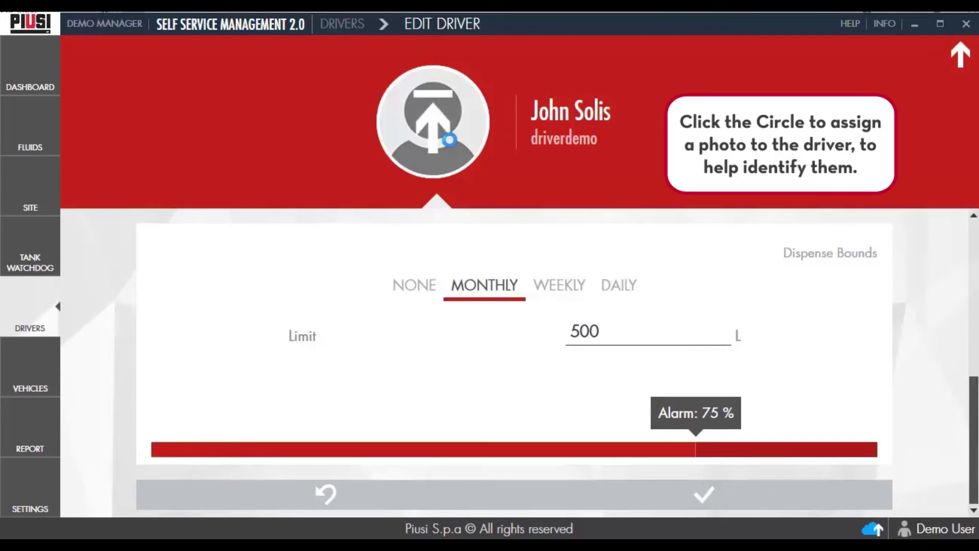
left_click(350, 137)
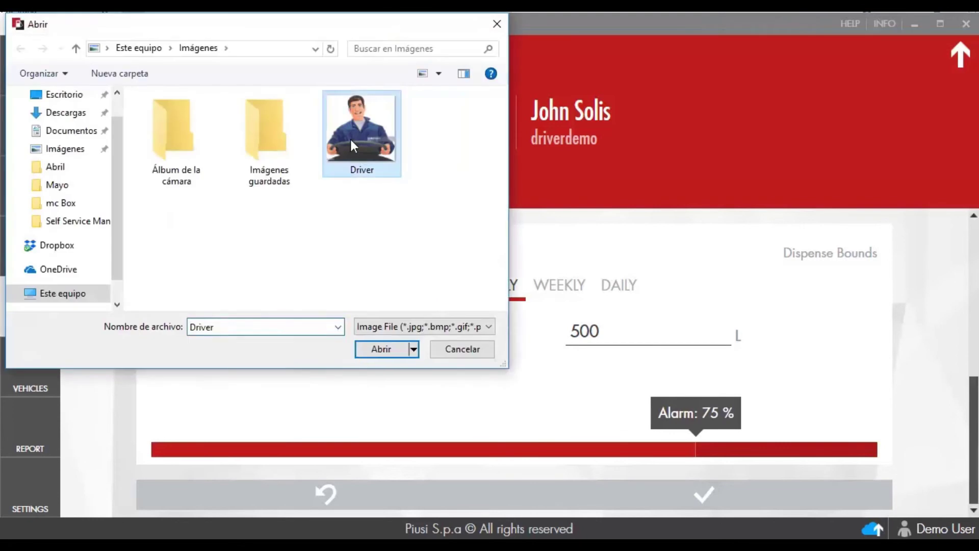
left_click(386, 353)
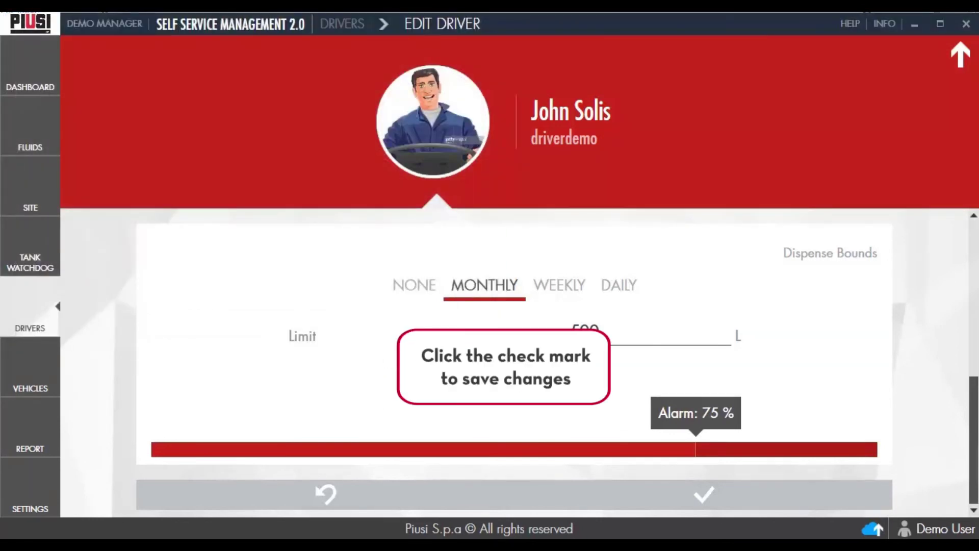
left_click(684, 498)
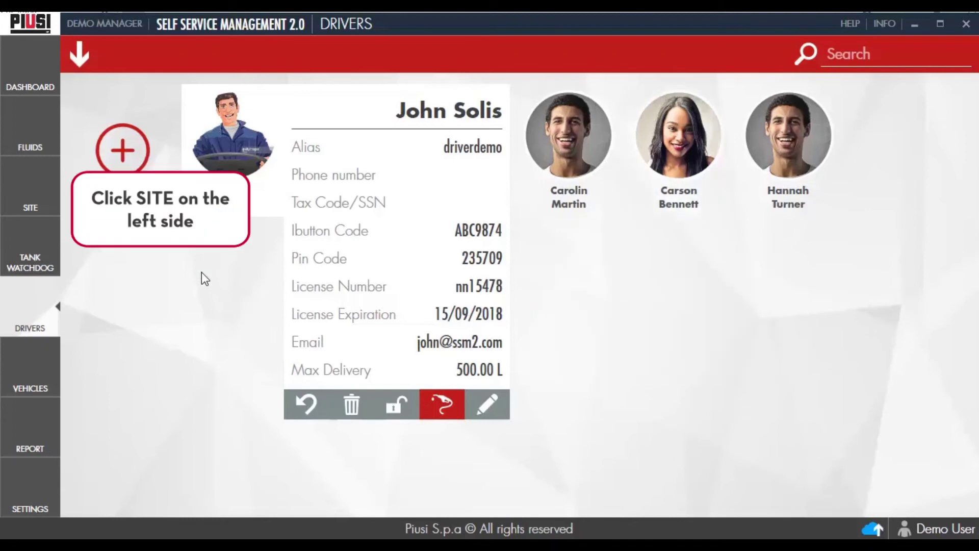
- Open the DEMO DIESEL dispenser on the SITE page for editing
left_click(53, 202)
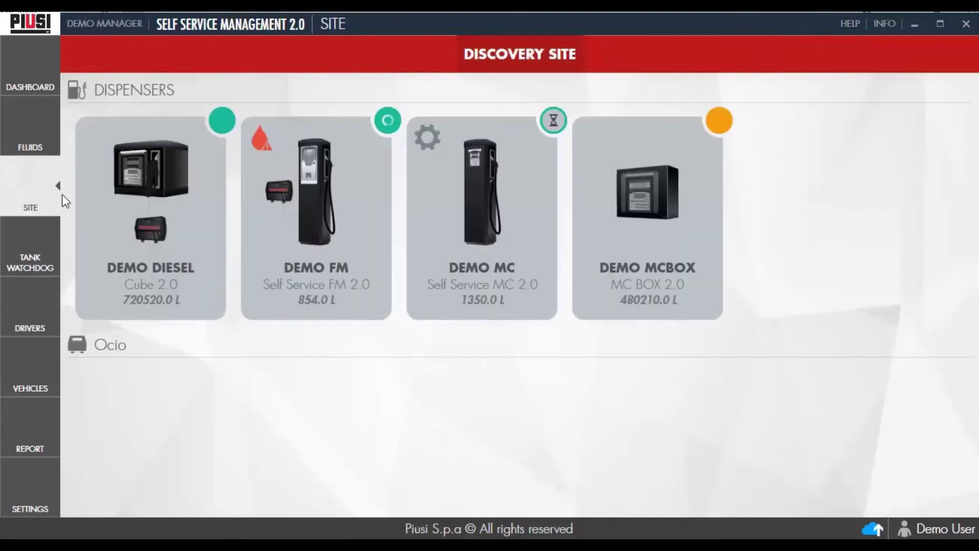
left_click(119, 190)
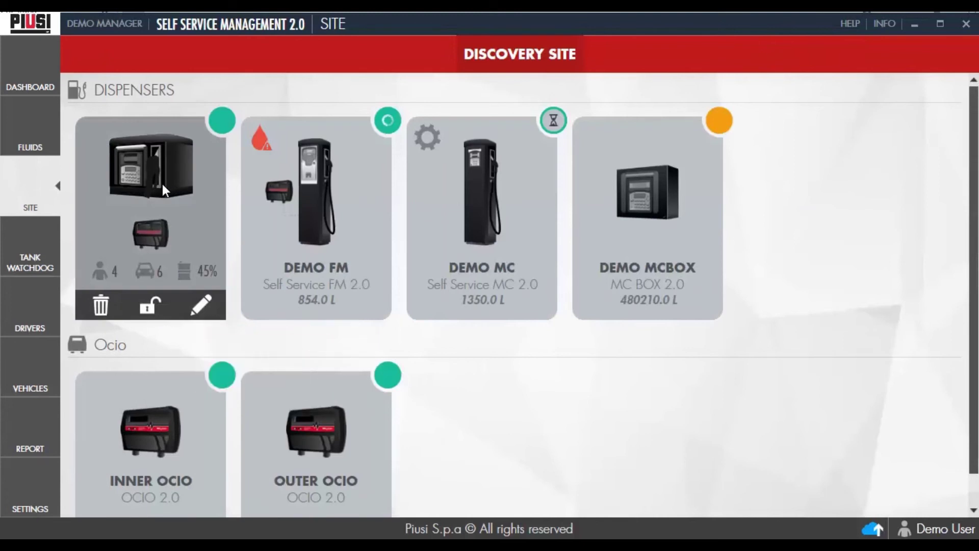
left_click(202, 306)
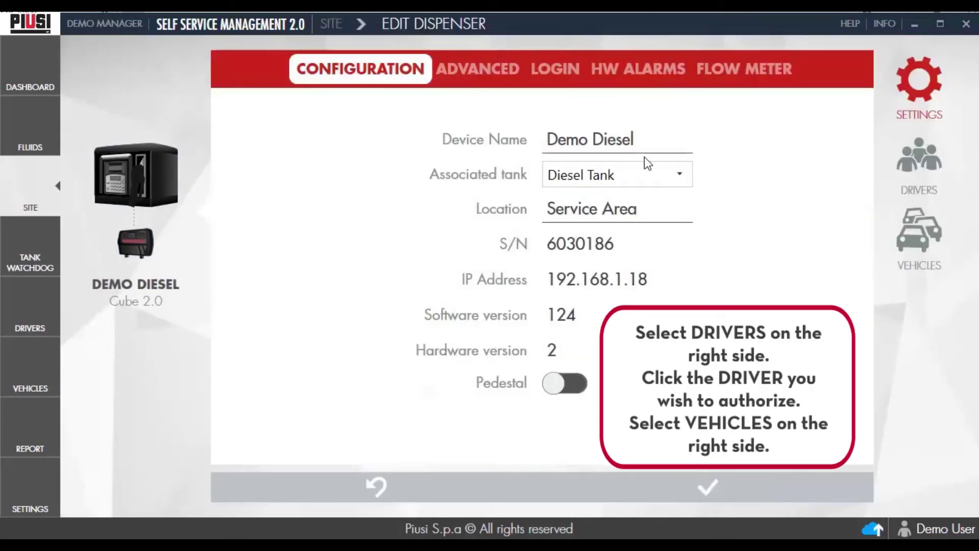
- Enable the new driver under Drivers and ABN456 under Vehicles, then save the dispenser
left_click(916, 155)
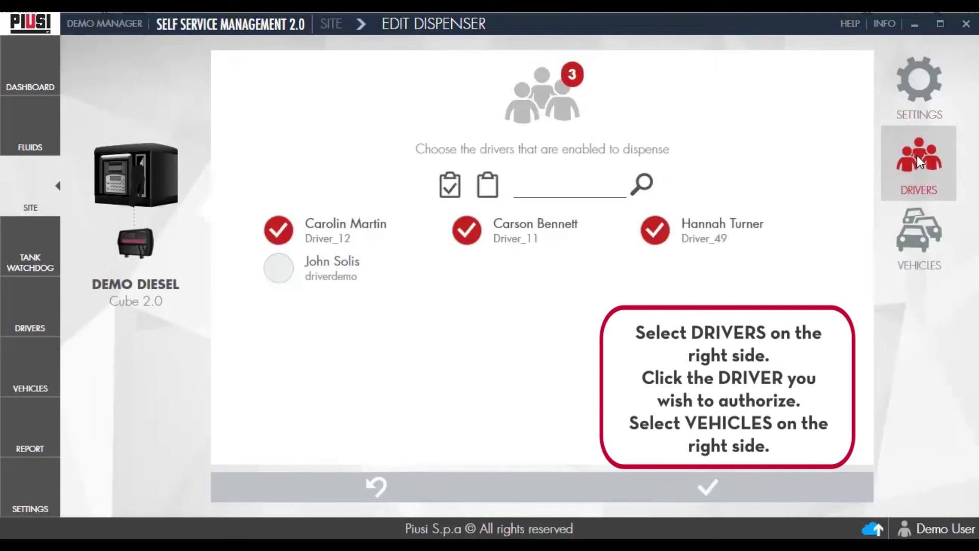
left_click(280, 268)
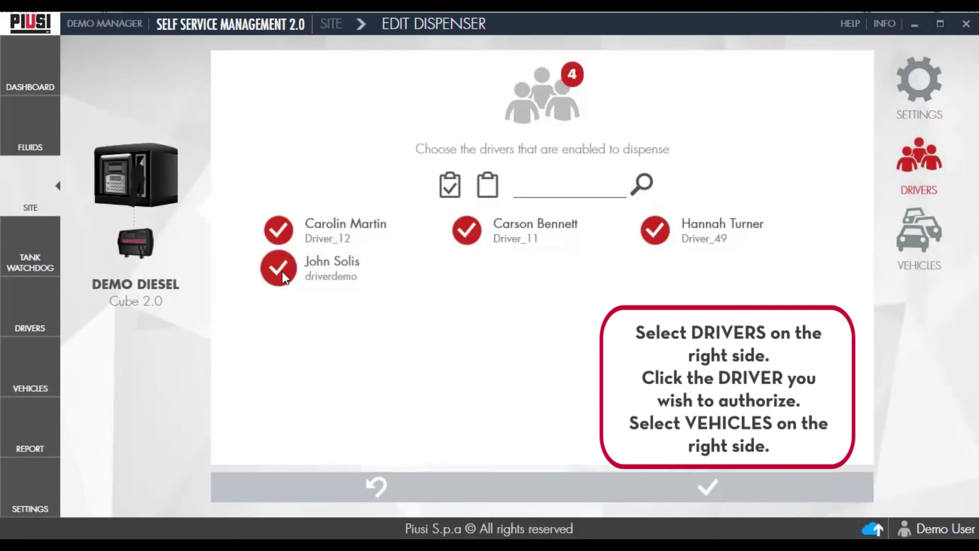
left_click(926, 247)
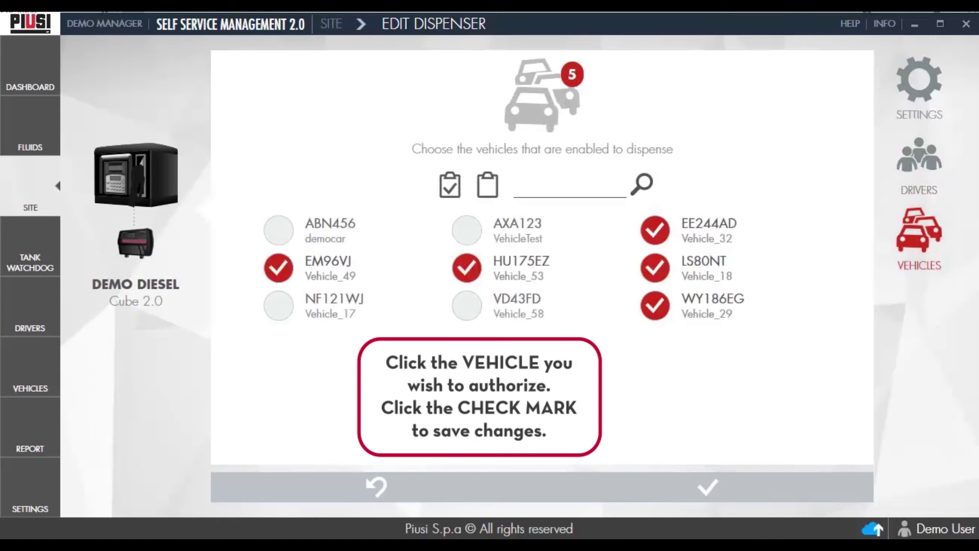
left_click(277, 229)
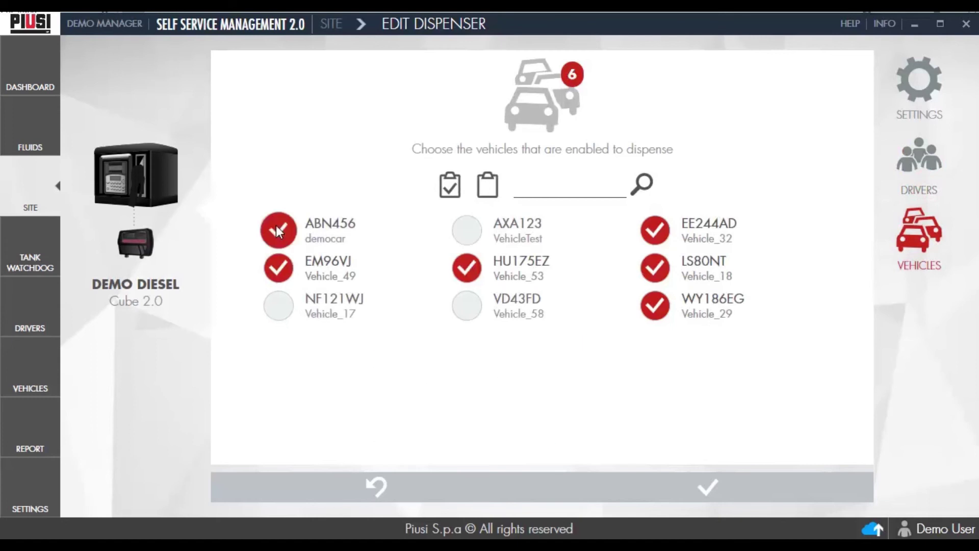
left_click(709, 487)
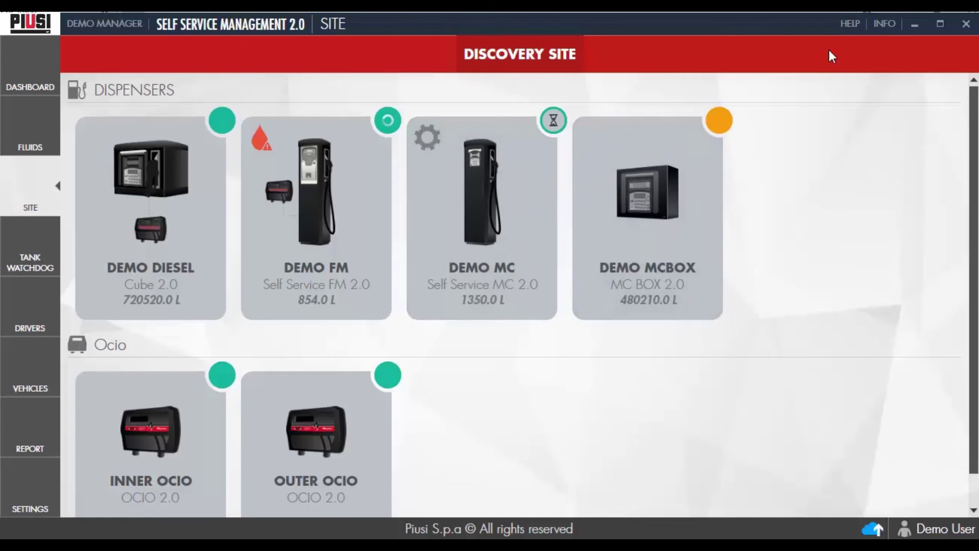
left_click(849, 23)
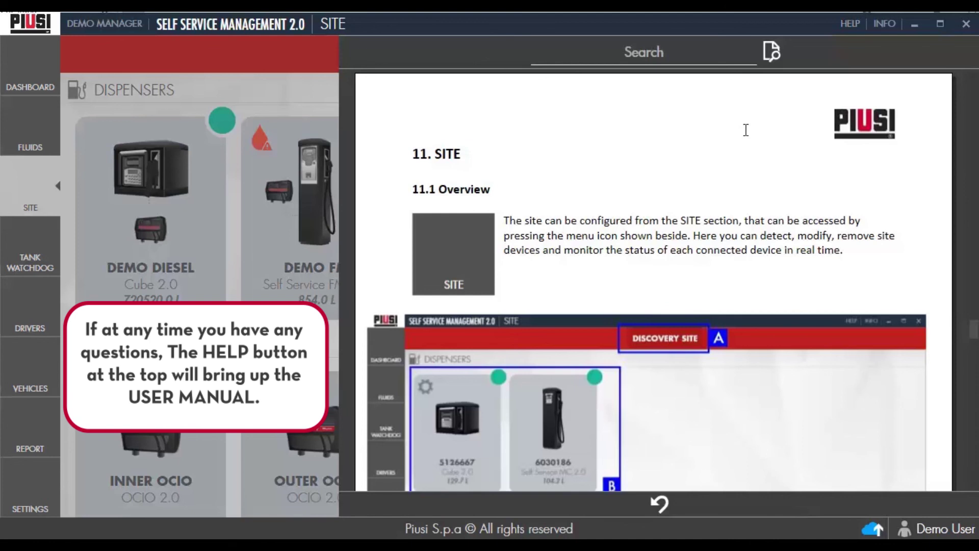
left_click(672, 502)
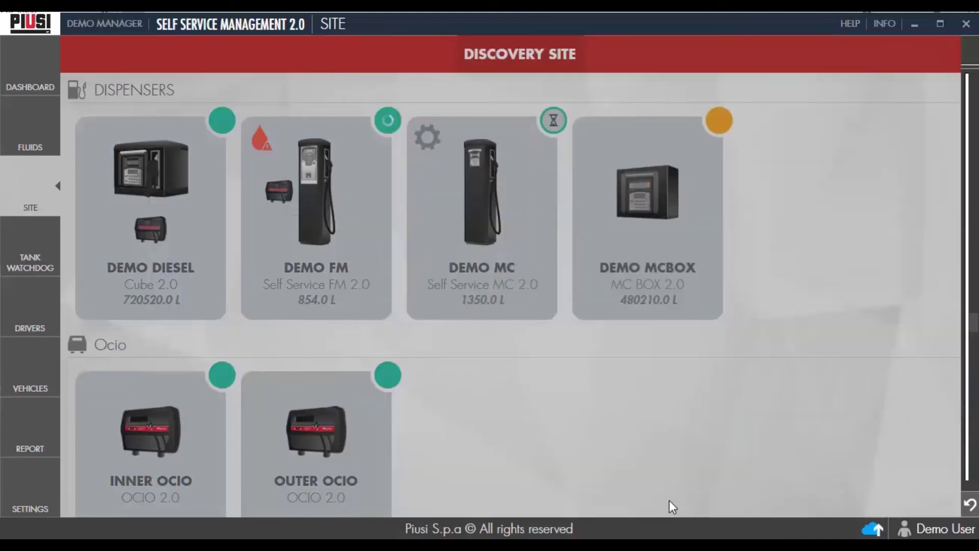